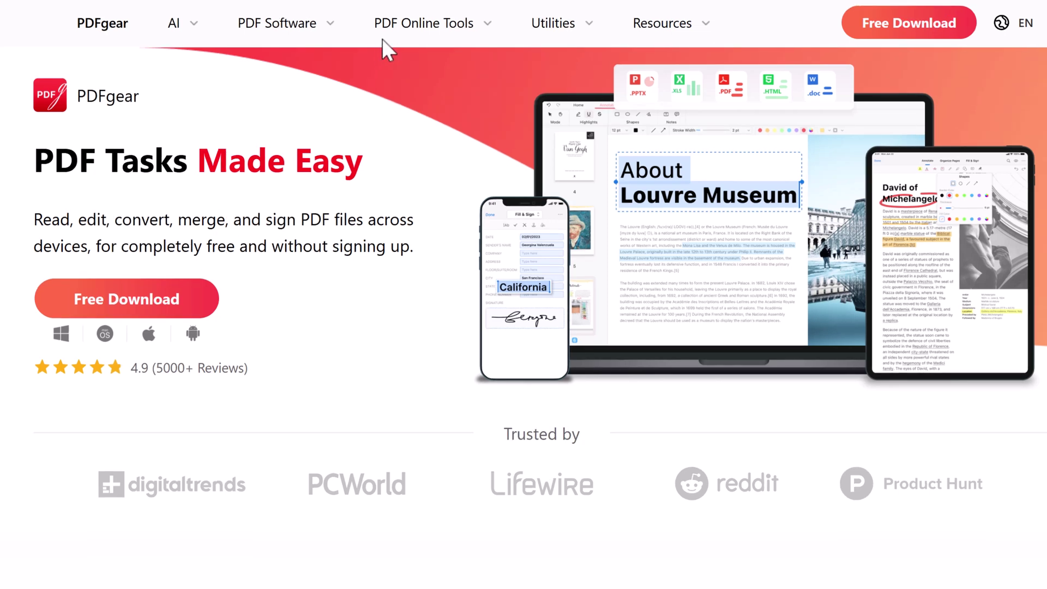
- Open PDFgear's All PDF Tools page from PDF Online Tools and scroll to the tool cards
mouse_move(423, 24)
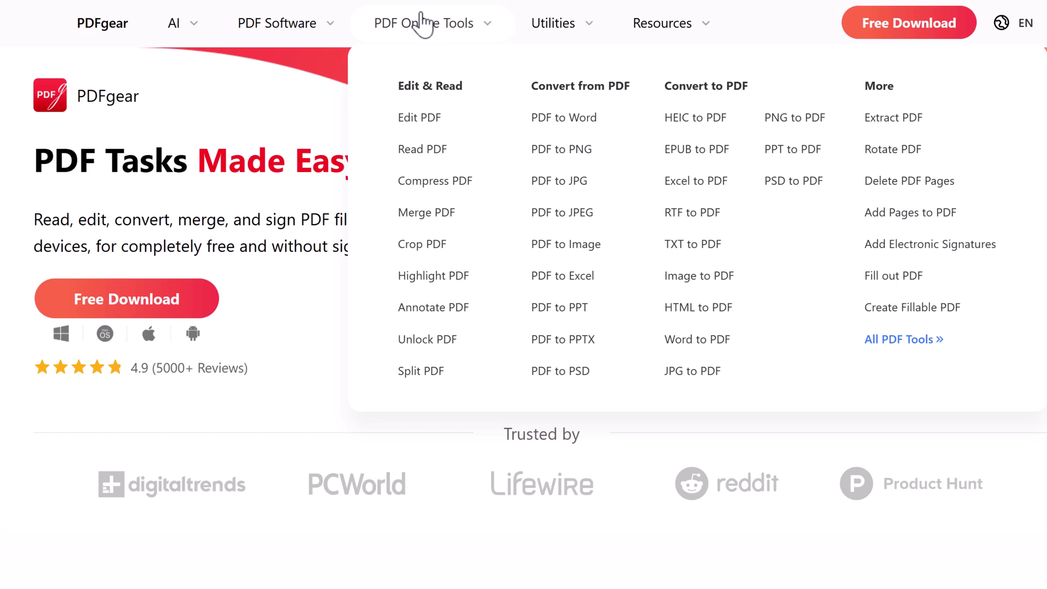
left_click(894, 347)
scroll(785, 351, "down", 5)
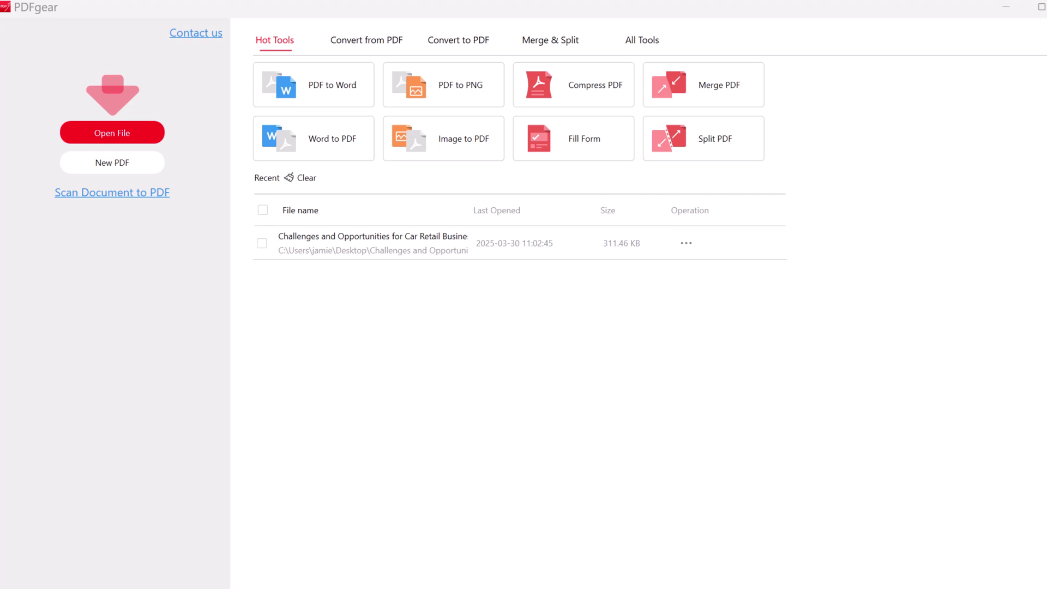
- Load the car retail paper into PDFgear and delete its abstract text
left_click_drag(399, 341, 399, 340)
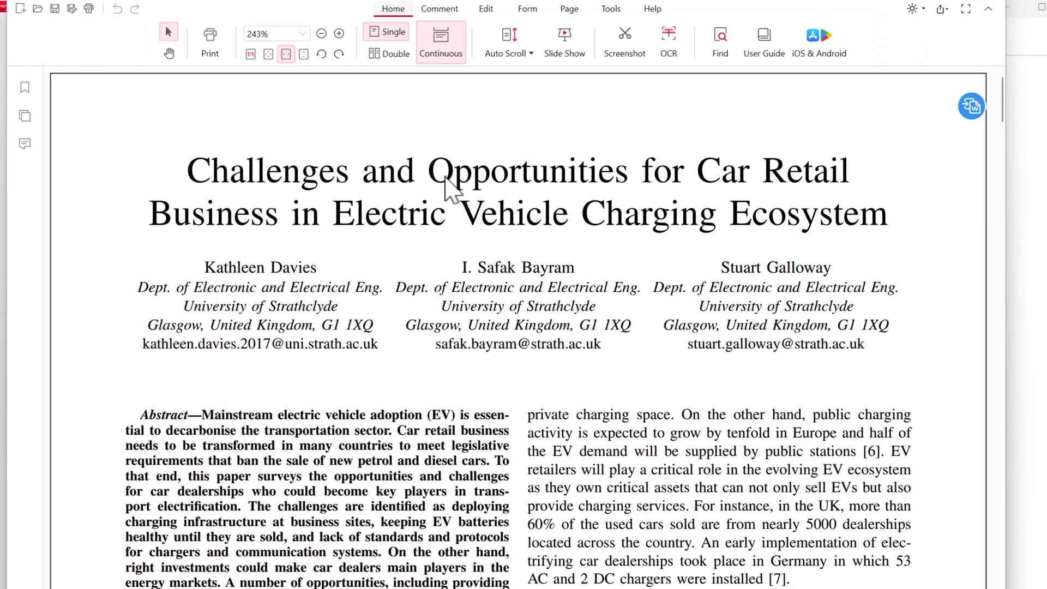
left_click(484, 31)
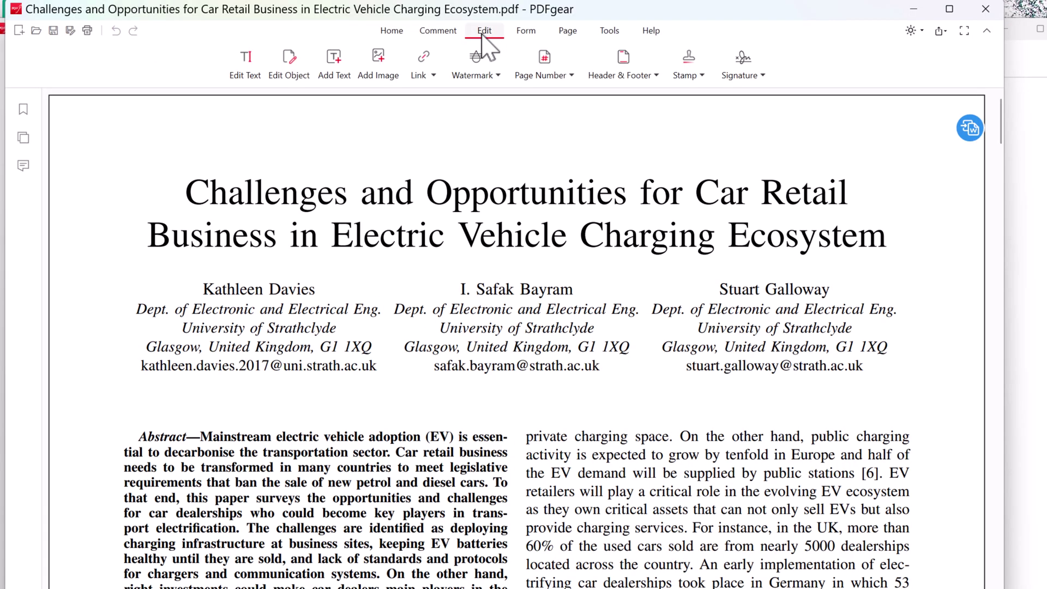
left_click(247, 64)
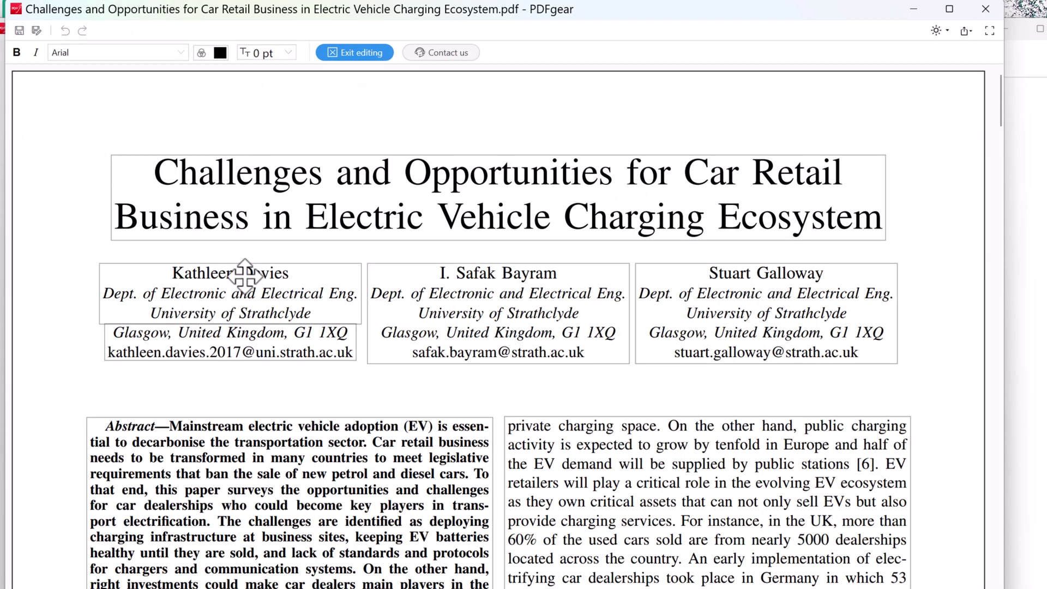
left_click(104, 427)
key("ctrl+a")
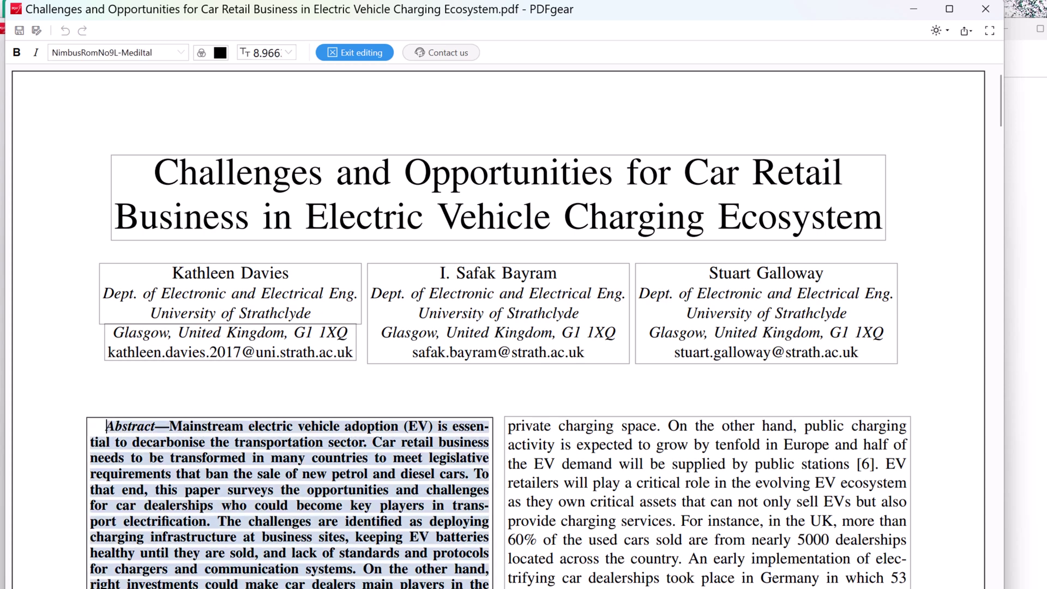
key("Delete")
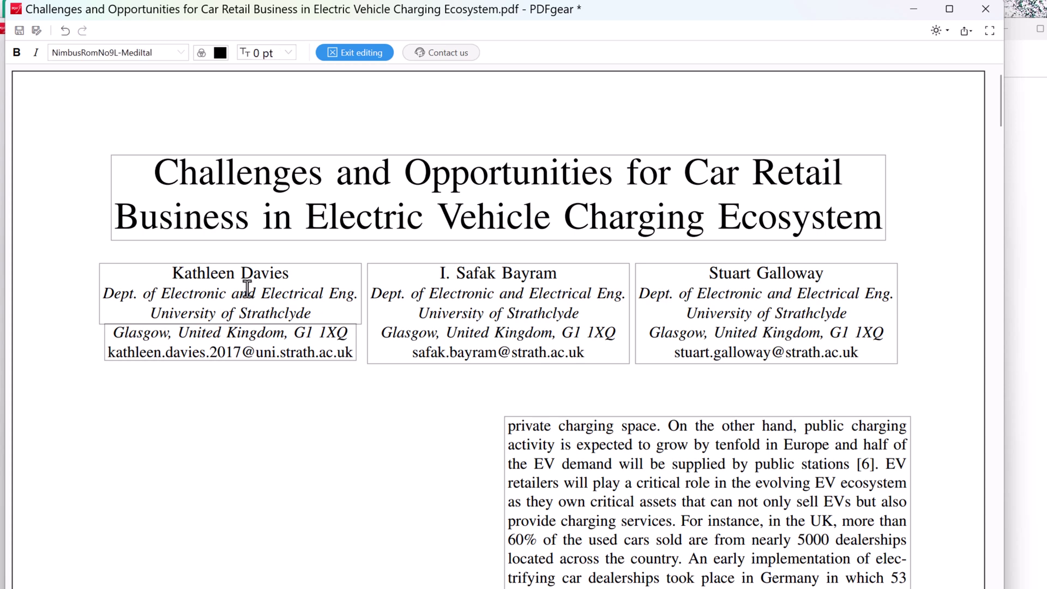
key("Escape")
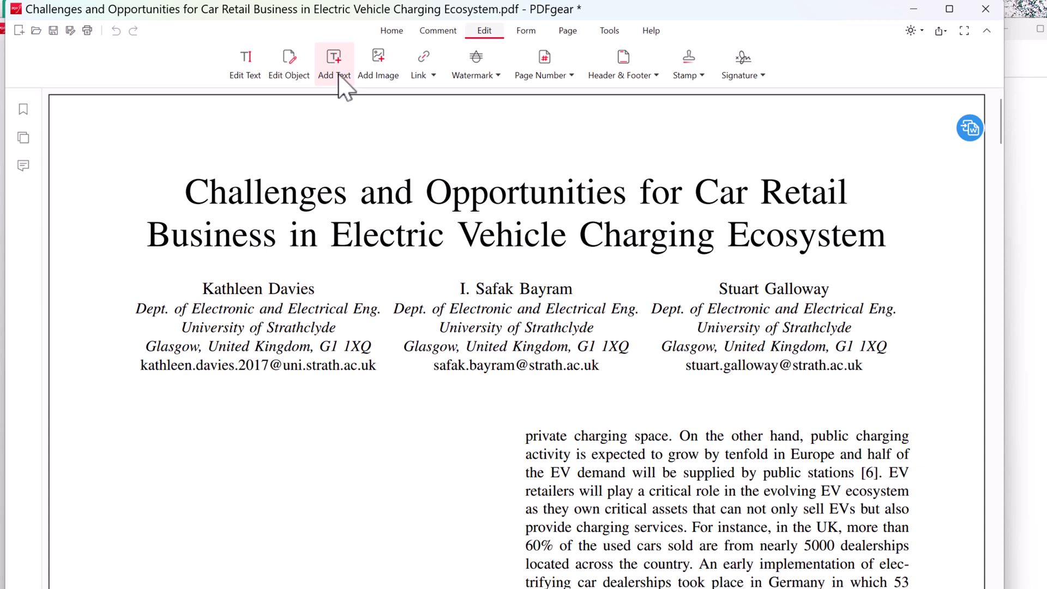
- Insert the cow photo, shrink it, and place it in the emptied abstract area
left_click(374, 82)
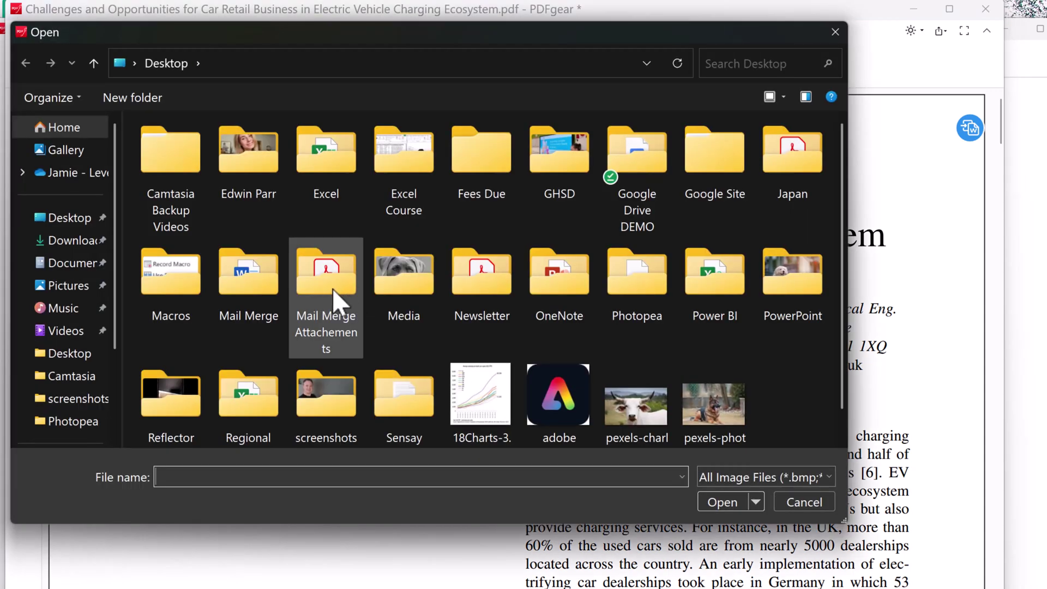
double_click(639, 403)
left_click(93, 366)
left_click_drag(564, 368, 423, 473)
left_click_drag(299, 546, 344, 519)
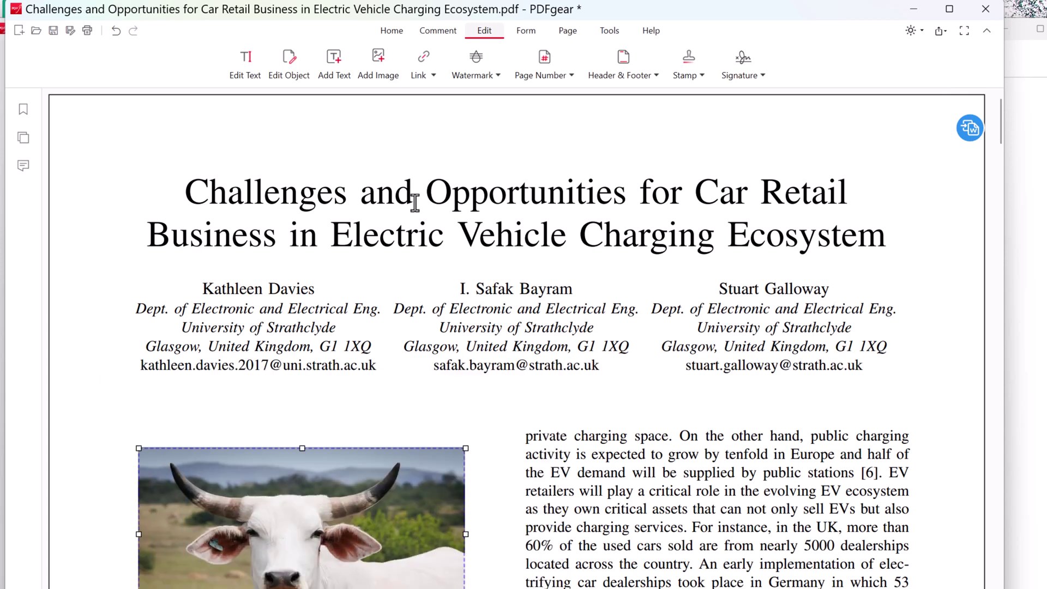
- Area-highlight the middle author block yellow and draw a red ink stroke beside the second column
left_click(438, 31)
left_click(331, 63)
left_click_drag(383, 271, 622, 404)
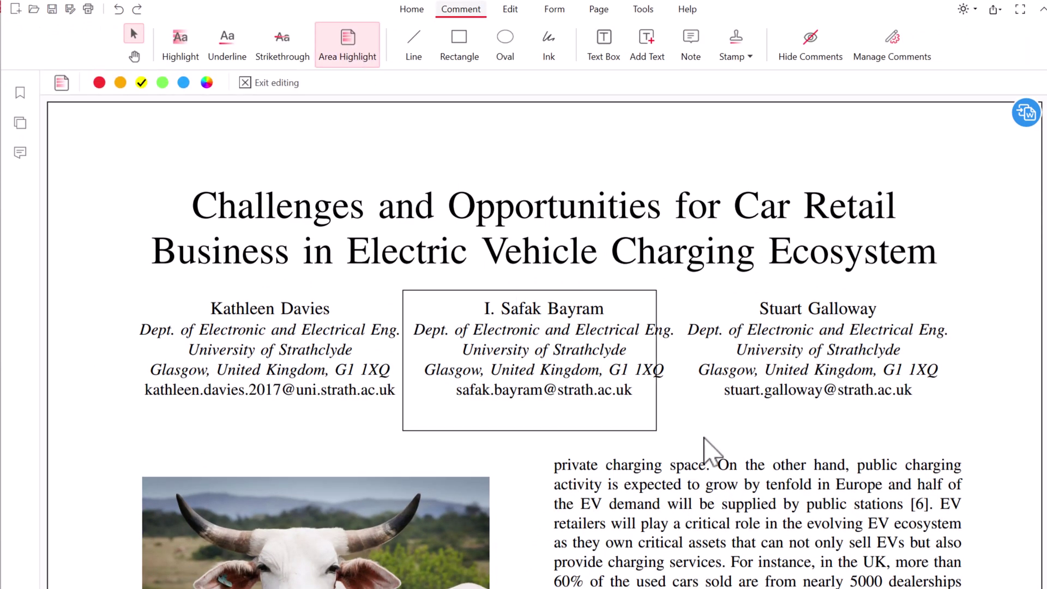
left_click_drag(703, 437, 682, 410)
left_click(548, 44)
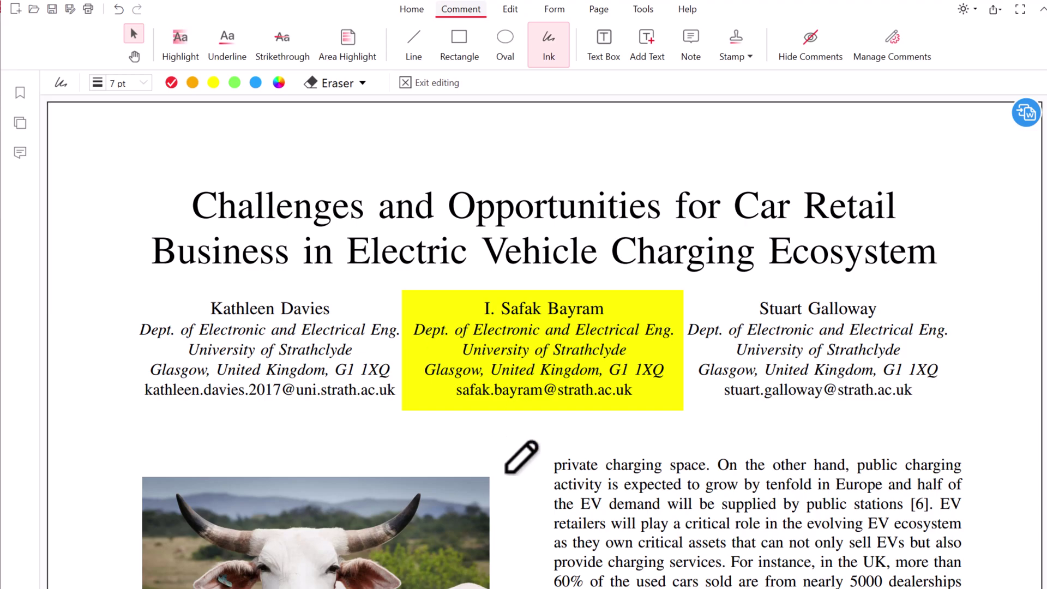
left_click_drag(544, 428, 681, 444)
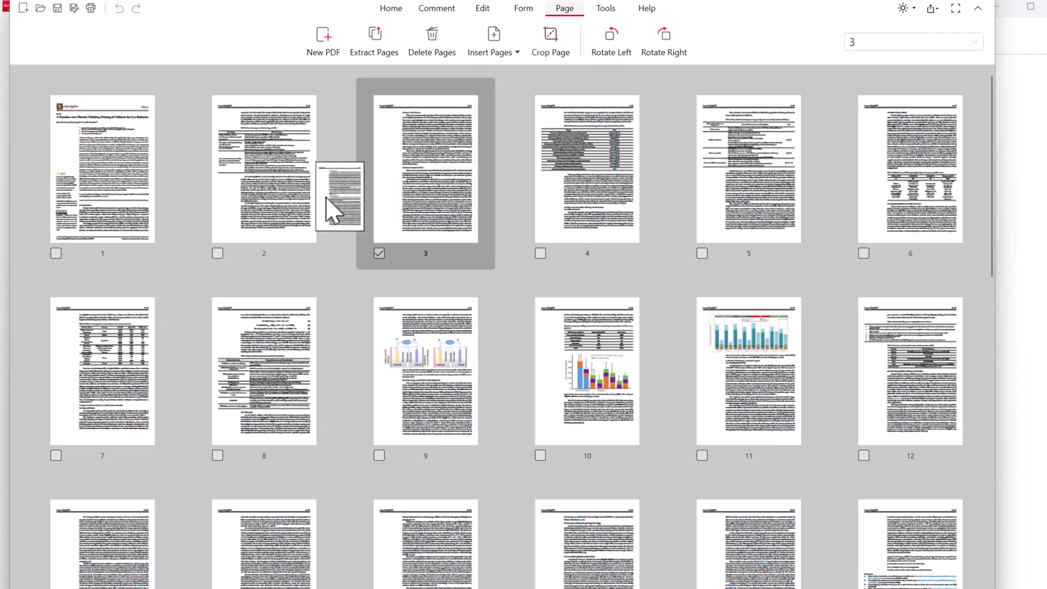
- Move page 3 ahead of page 2 and tick Option 1 in the sample form
left_click_drag(329, 203, 217, 188)
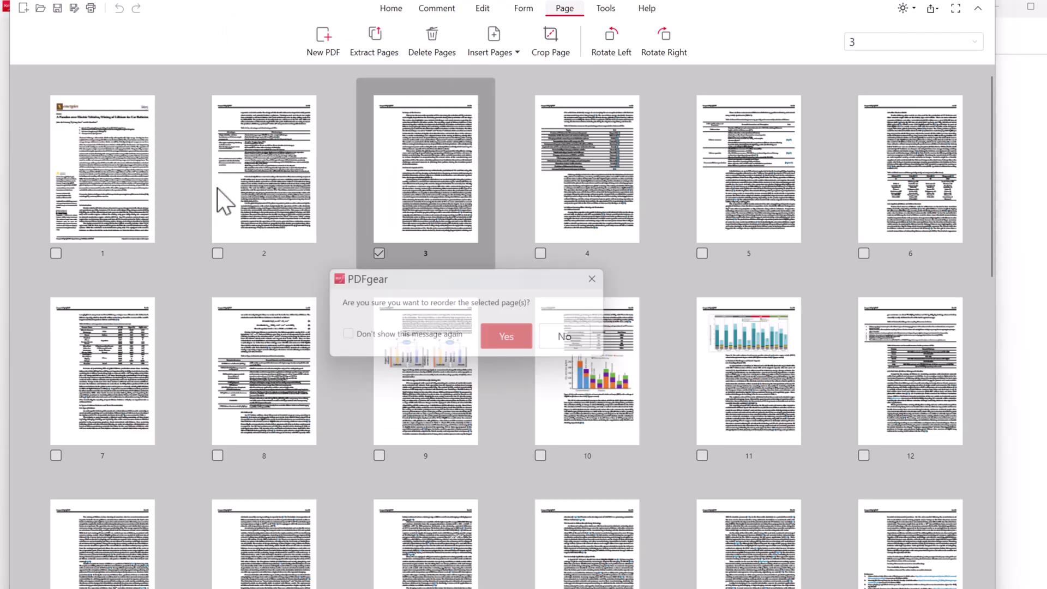
left_click(510, 346)
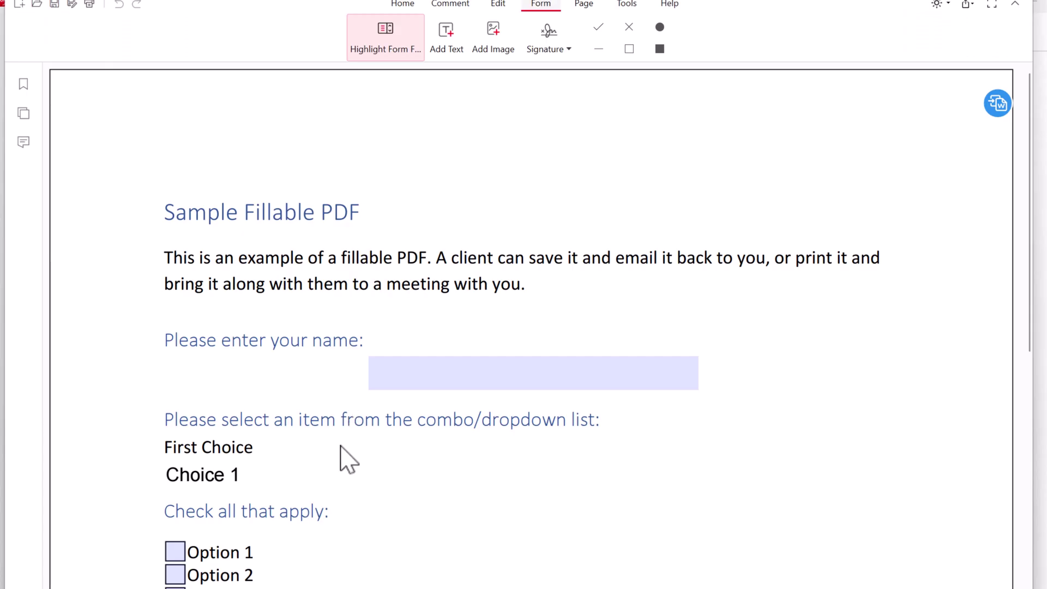
scroll(327, 453, "down", 3)
left_click(175, 368)
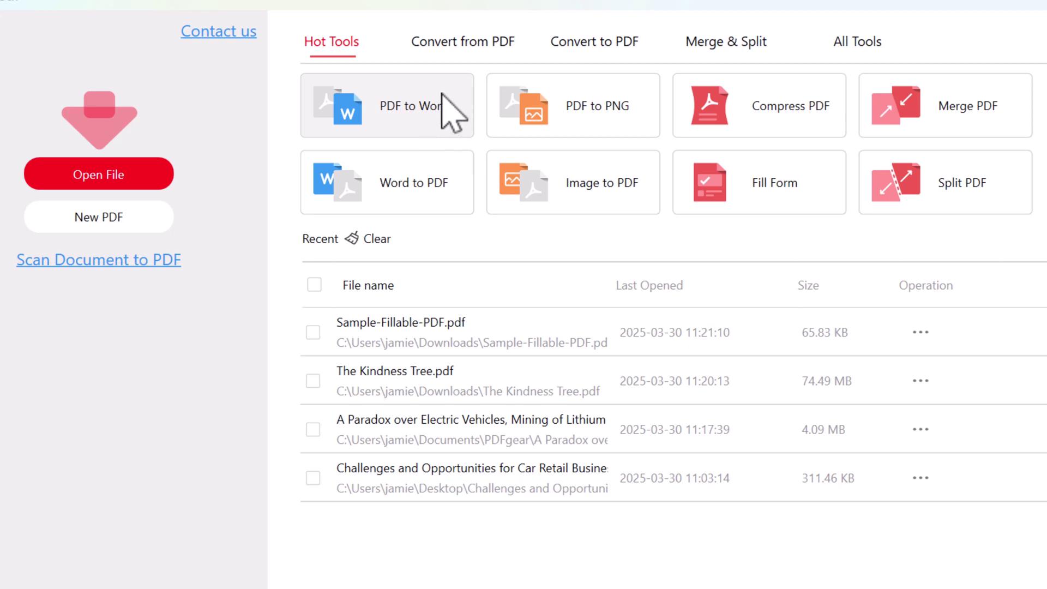
- Browse the Convert from PDF and Convert to PDF tools, then mark a newspaper region for OCR
left_click(472, 44)
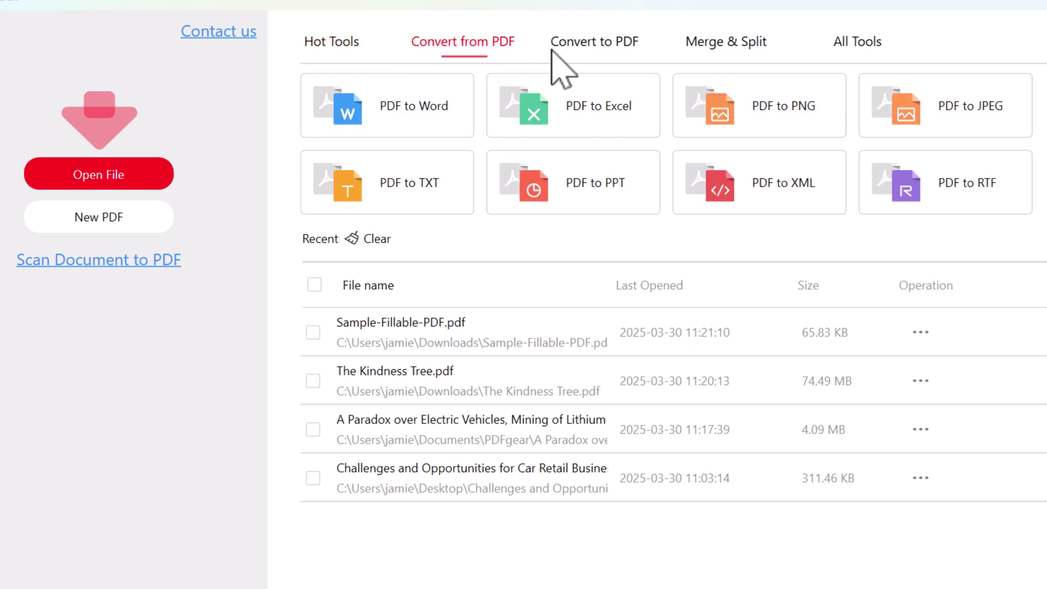
left_click(576, 49)
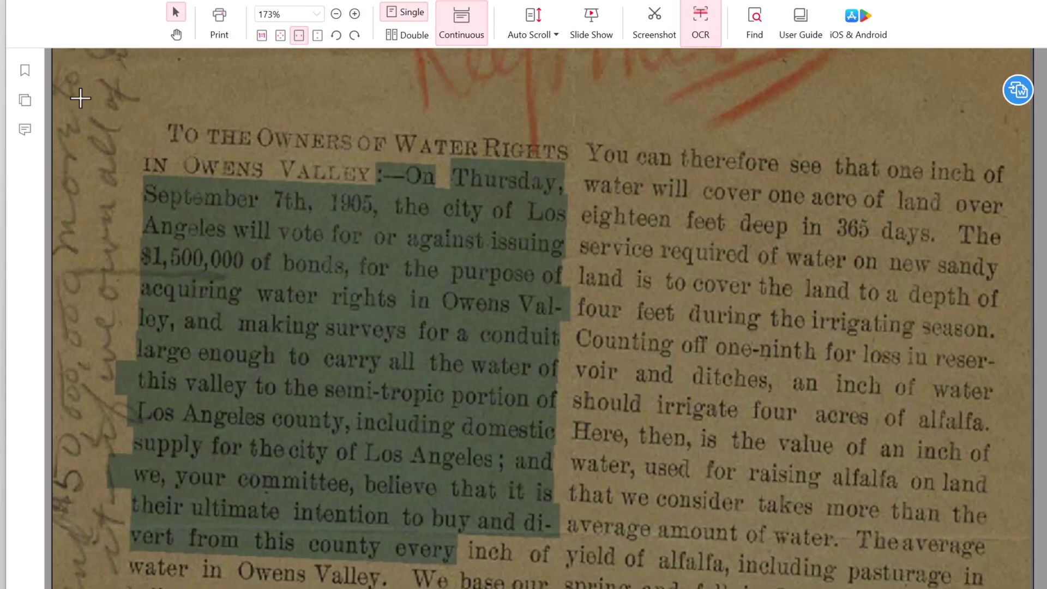
left_click_drag(80, 97, 993, 578)
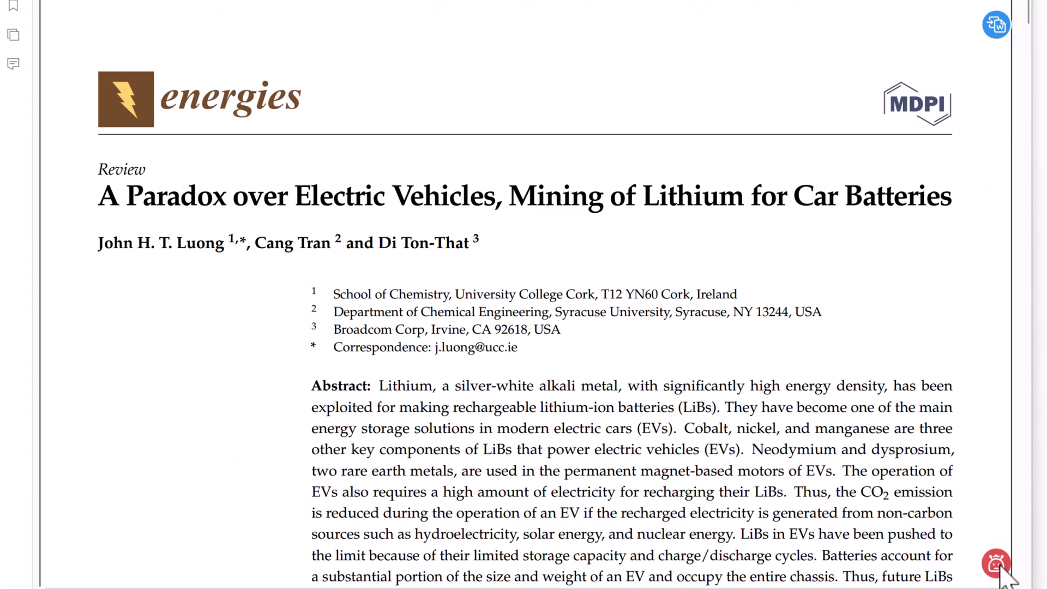
- Ask PDFgear Copilot to 'Summarize this PDF file.' for the Paradox paper
left_click(998, 568)
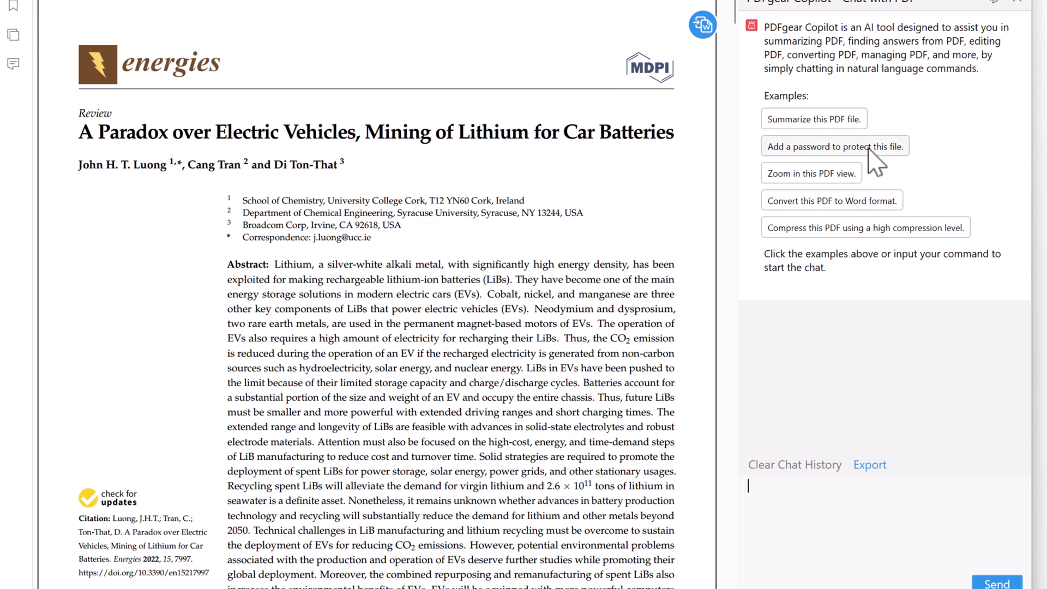
left_click(854, 121)
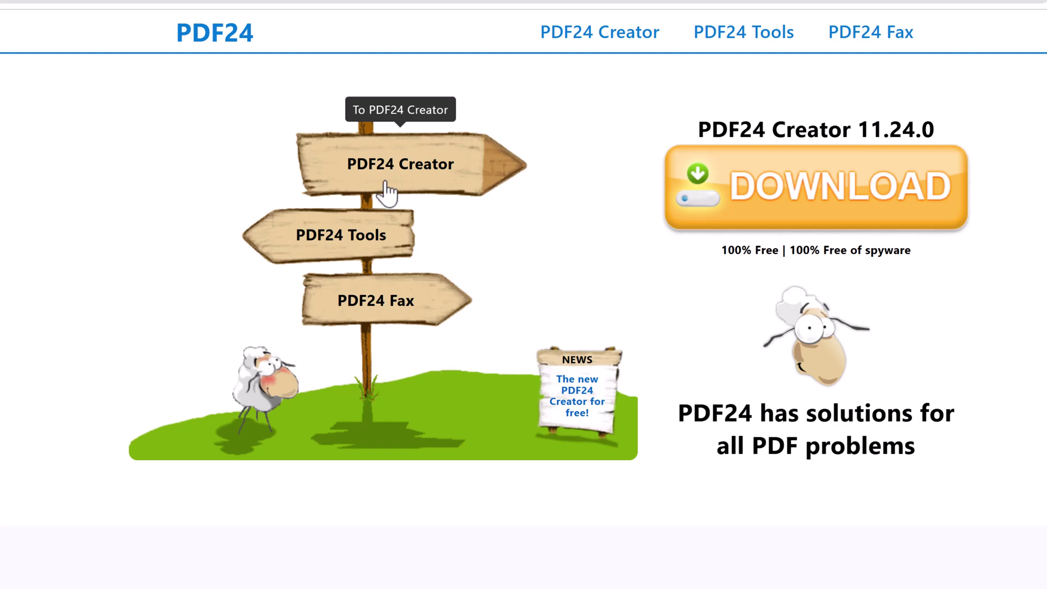
- Open the PDF24 Tools collection and then its Merge PDF tool
left_click(377, 203)
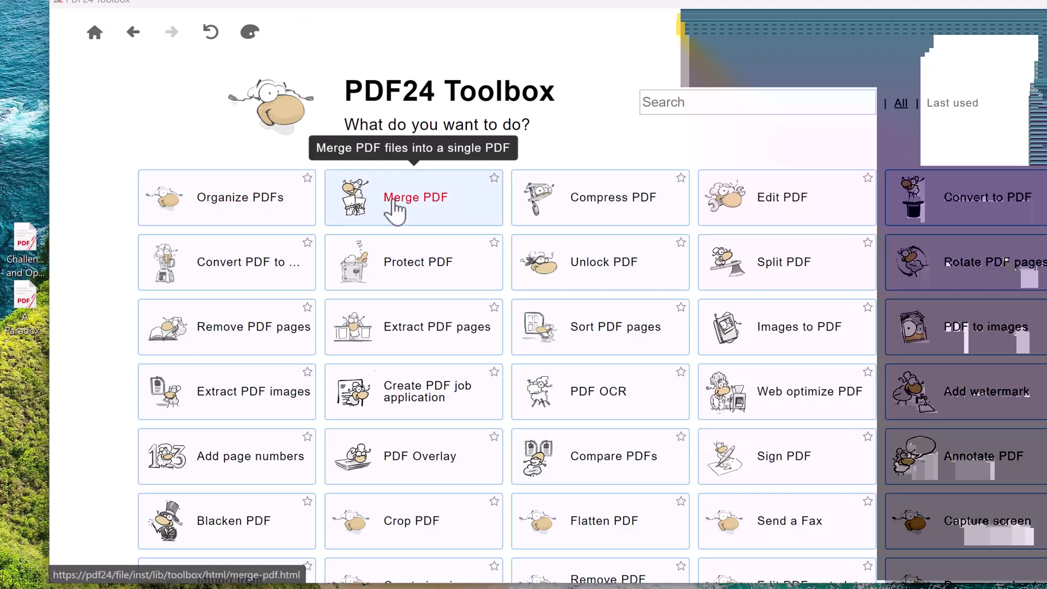
left_click(393, 210)
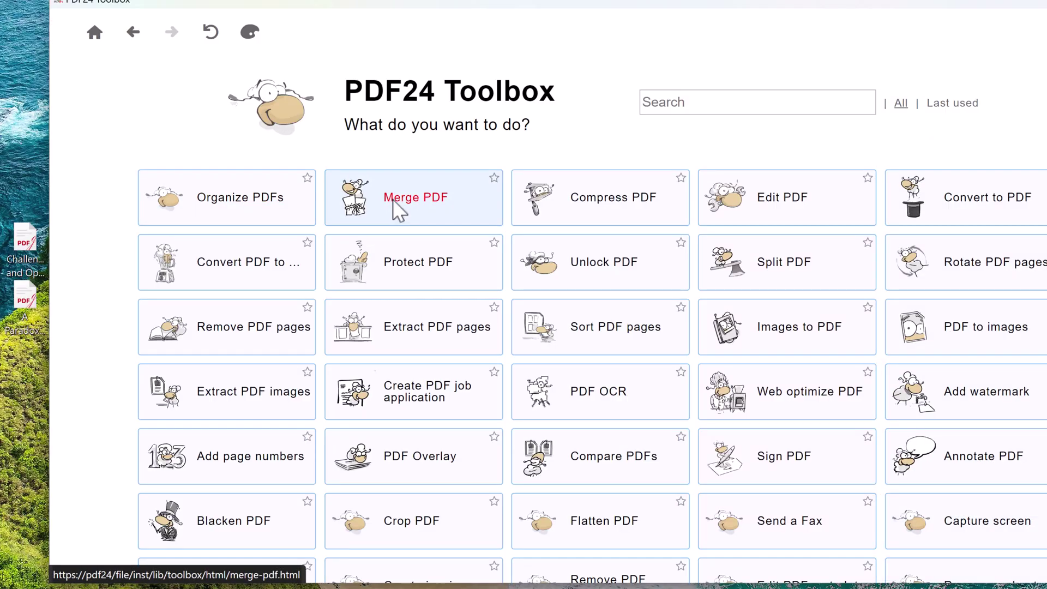
- Load the car retail and Paradox PDFs for merging, then convert quadratic.csv to PDF
left_click_drag(23, 240, 351, 256)
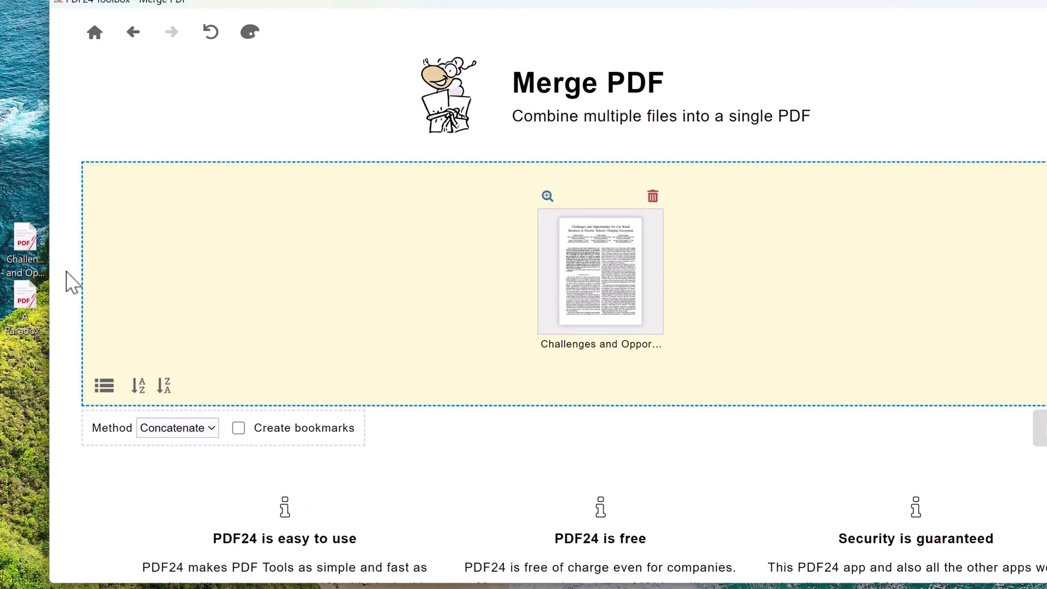
left_click_drag(23, 299, 396, 312)
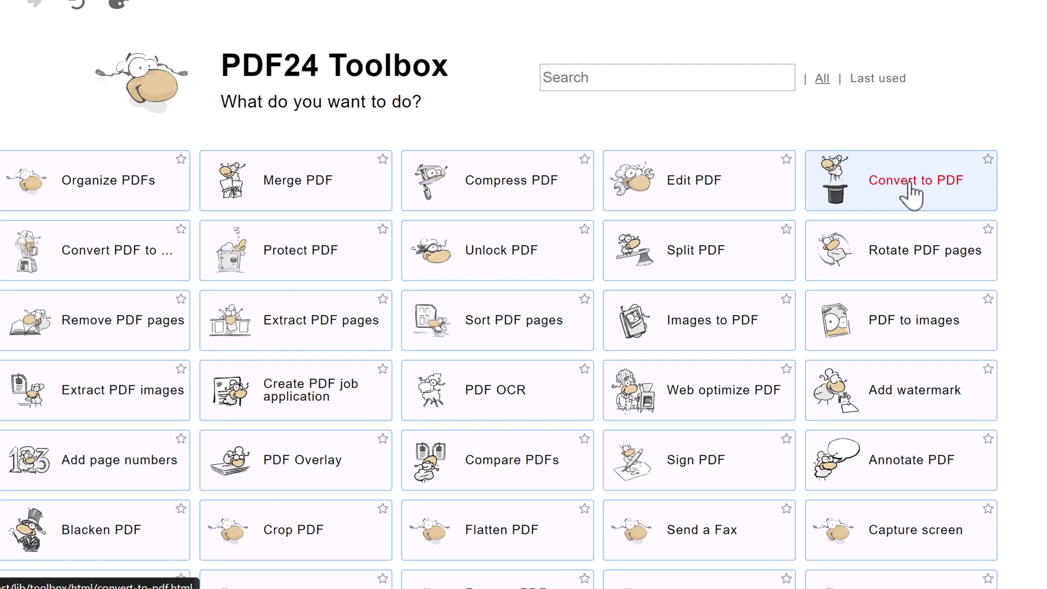
left_click(909, 185)
left_click_drag(0, 240, 304, 257)
left_click(523, 439)
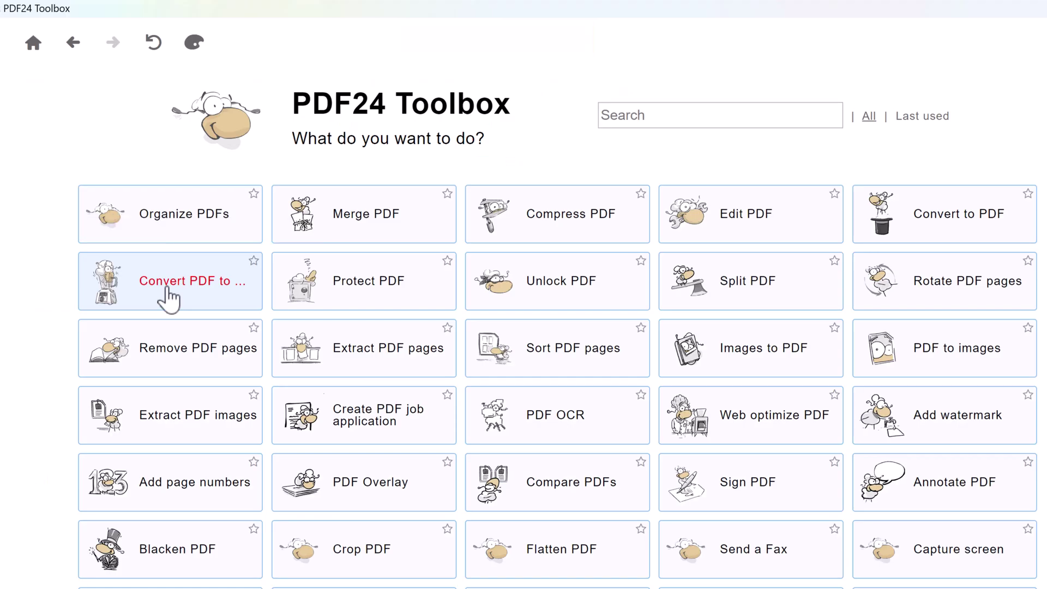
- Load the electric vehicles PDF into the PDF converter and show its output formats
left_click(167, 294)
left_click_drag(0, 289, 245, 289)
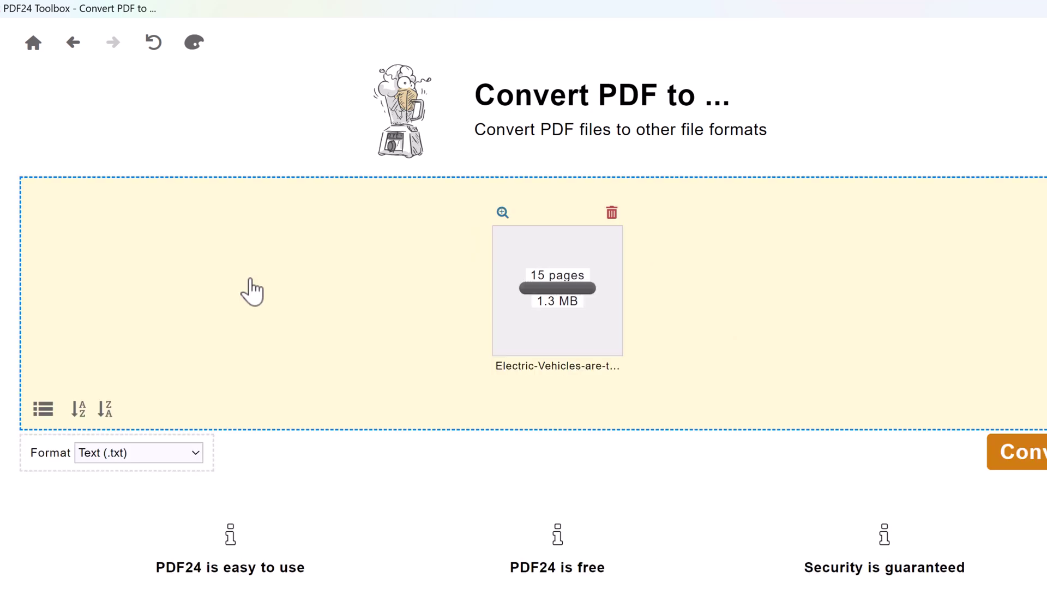
left_click(194, 454)
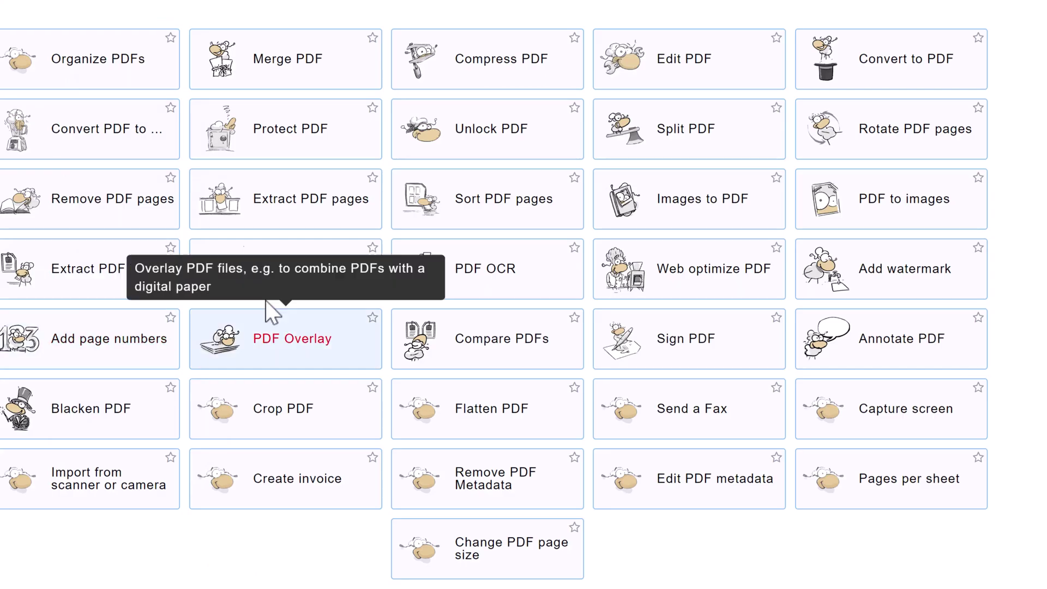
- Open PDF OCR, add example.png from the file system, and start text recognition
left_click(493, 292)
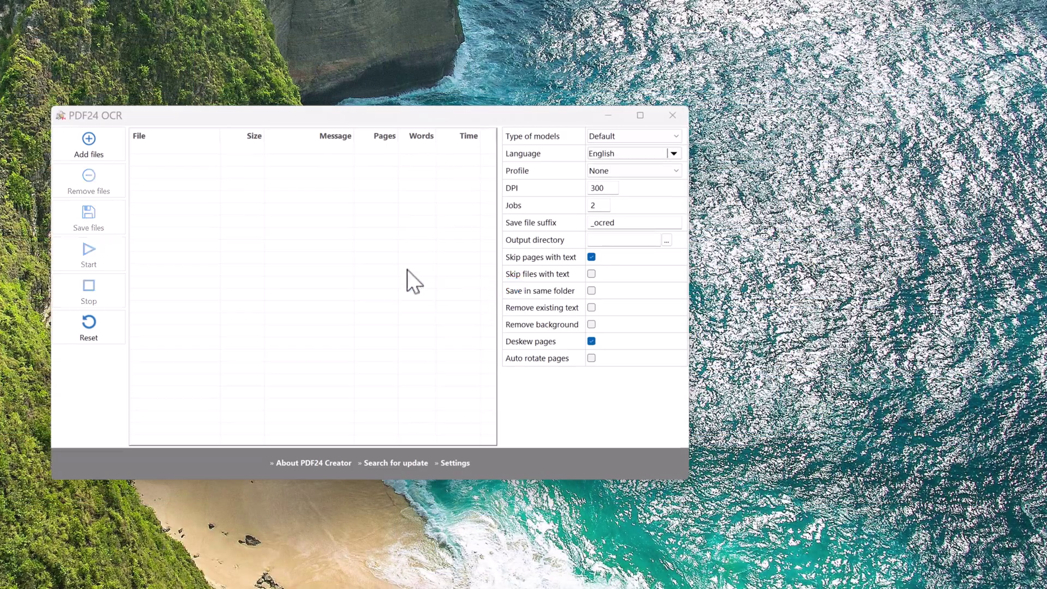
left_click(77, 132)
left_click(129, 145)
left_click(211, 265)
left_click(684, 556)
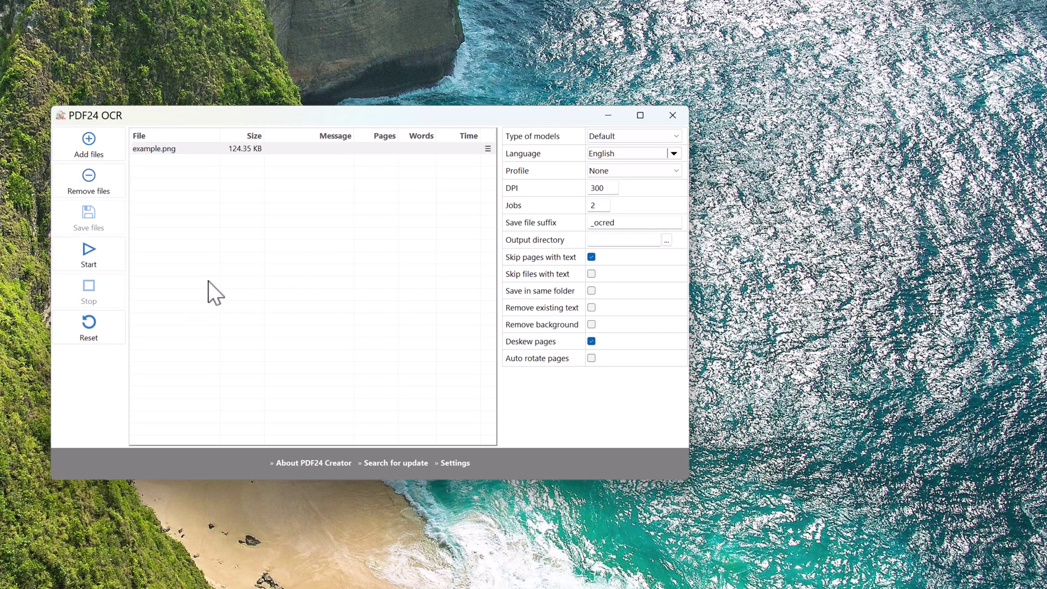
left_click(90, 255)
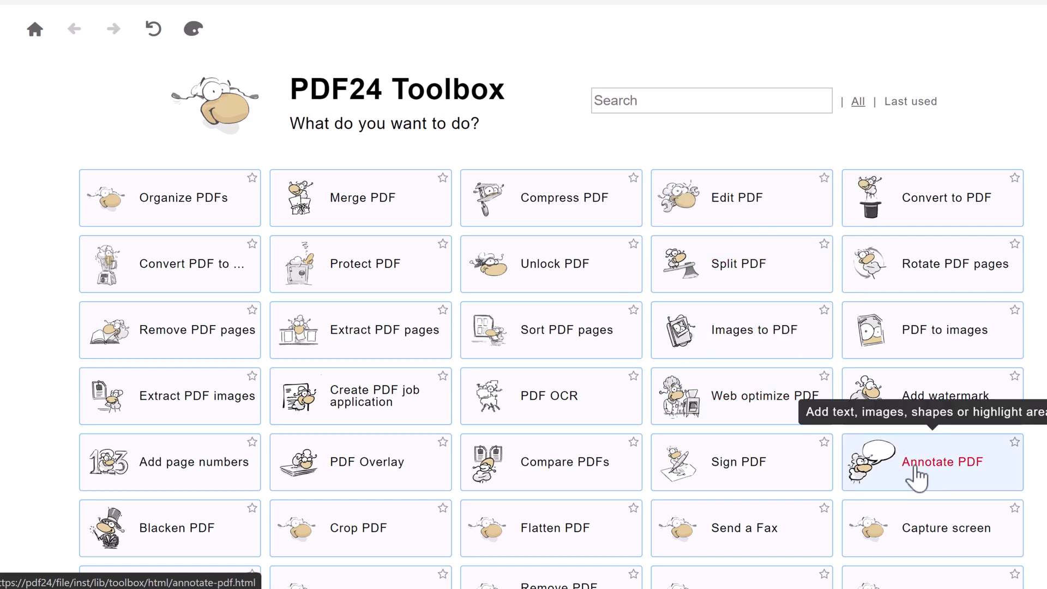
- Load a PDF into Annotate PDF and switch to free drawing
left_click(901, 465)
left_click_drag(0, 272, 357, 281)
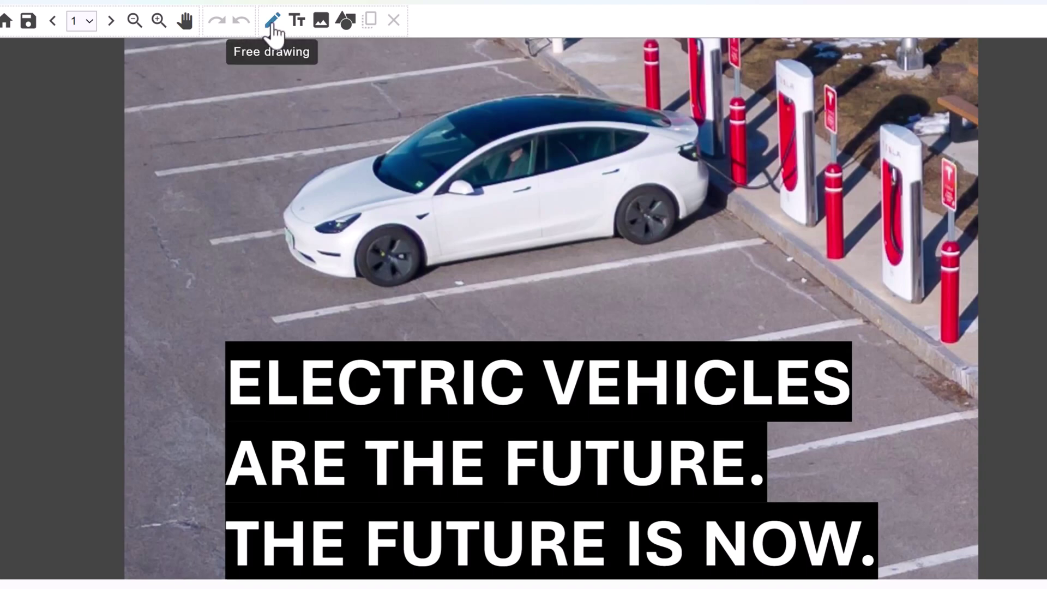
left_click(273, 22)
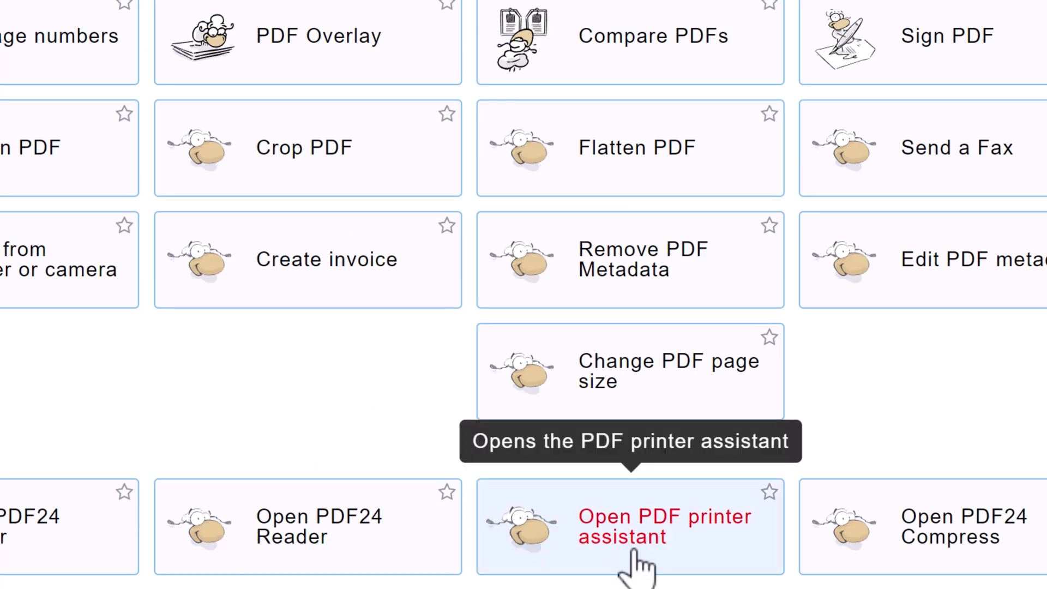
- Try the PDF printer assistant, load a PDF into Protect PDF, then open Add watermark
left_click(633, 550)
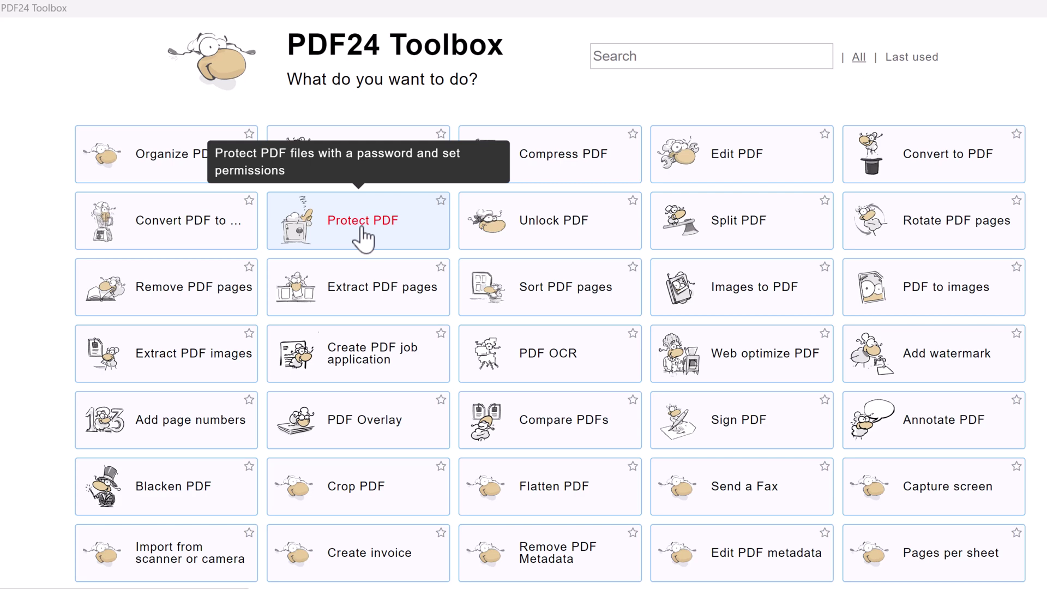
left_click(362, 229)
left_click_drag(158, 295, 362, 409)
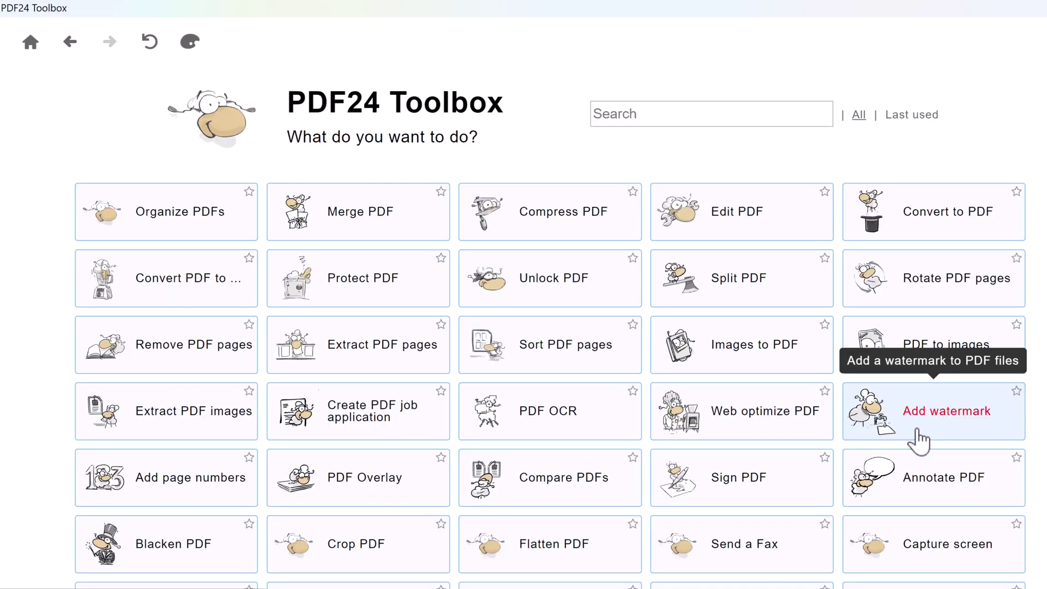
left_click(919, 441)
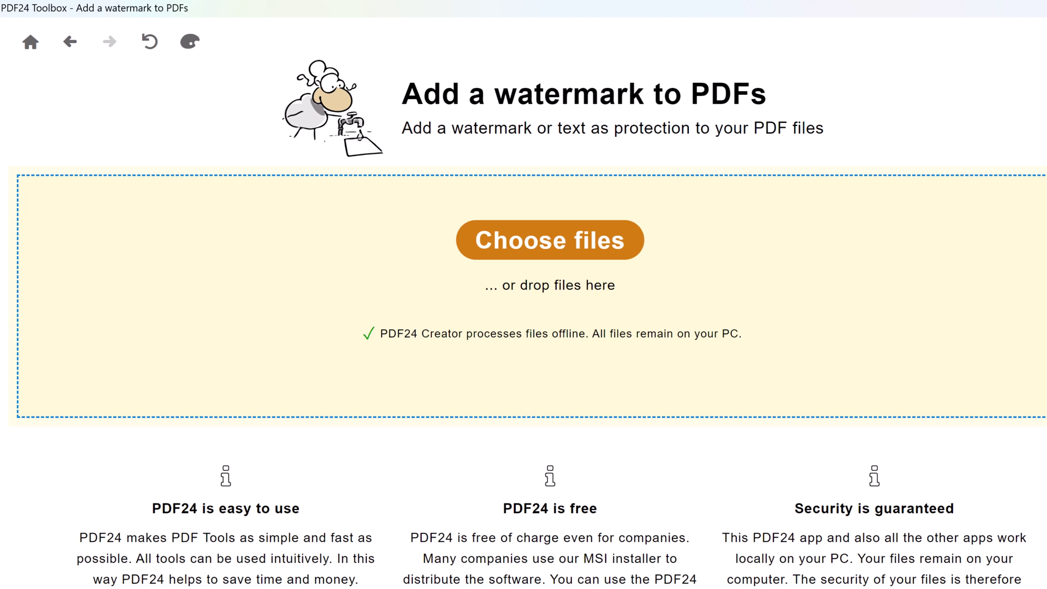
- Drop a PDF file onto the Add watermark tool's drop zone
left_click_drag(316, 306, 310, 320)
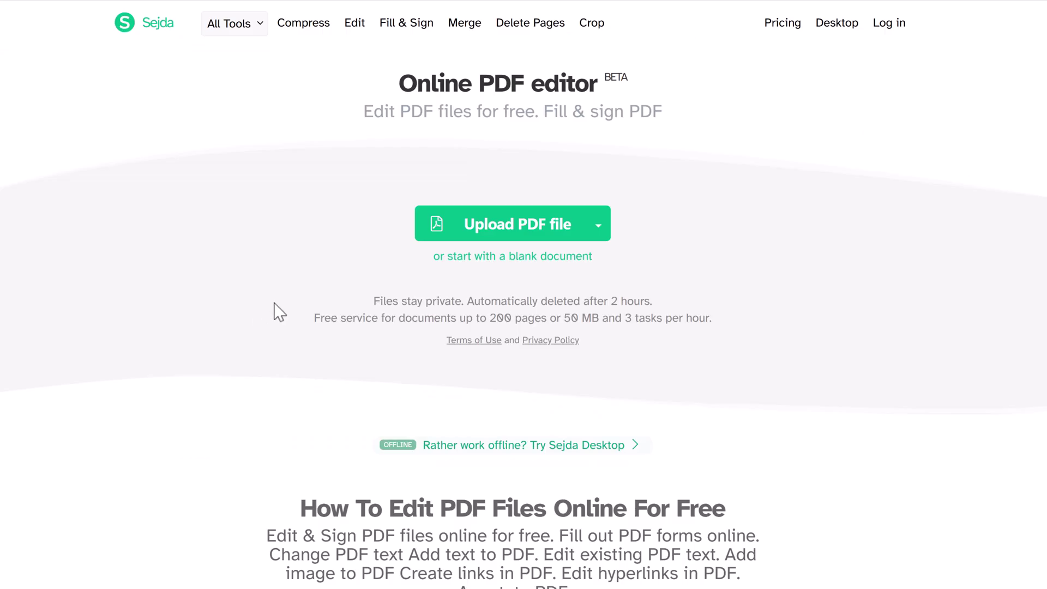
- Upload the Challenges and Opportunities paper to Sejda and retype the first author's first name shorter
left_click(482, 237)
double_click(233, 199)
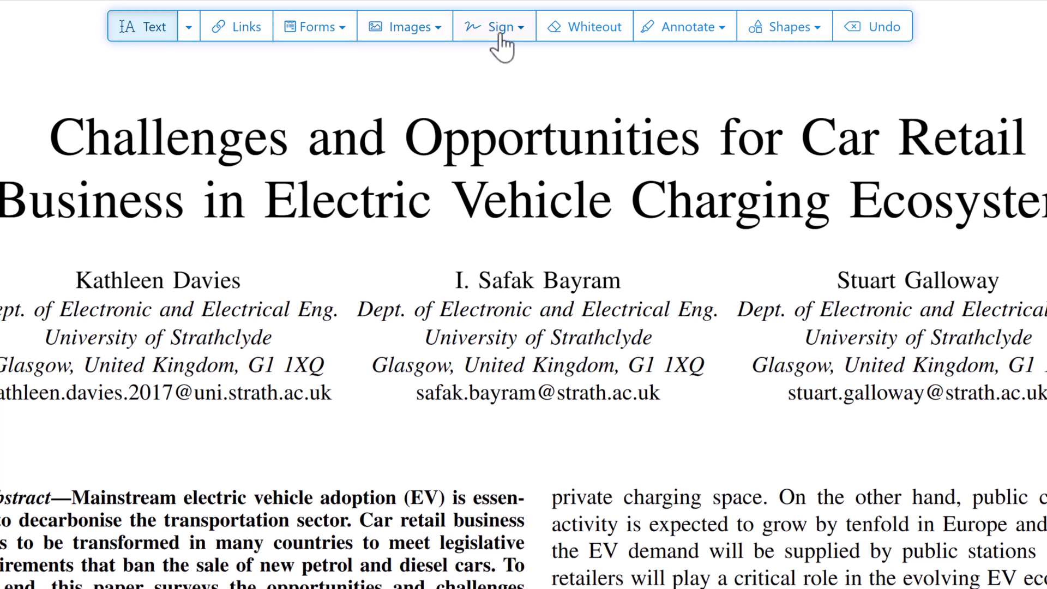
left_click(161, 280)
left_click_drag(244, 217, 158, 216)
key("BackSpace")
type("Kathy")
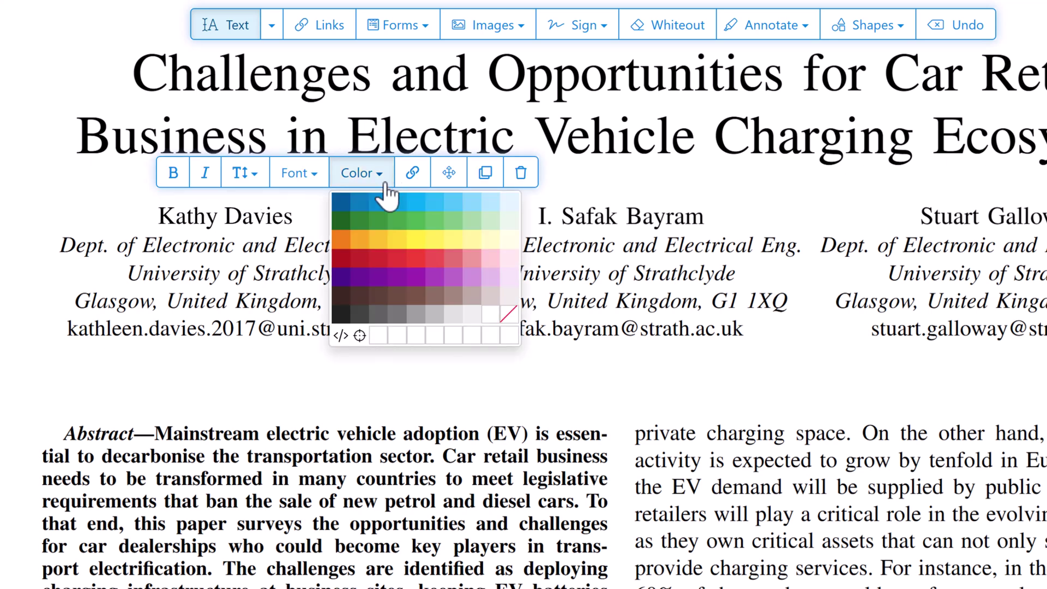
- Colour the first author's name red, then highlight the right column's opening words in red
left_click(369, 256)
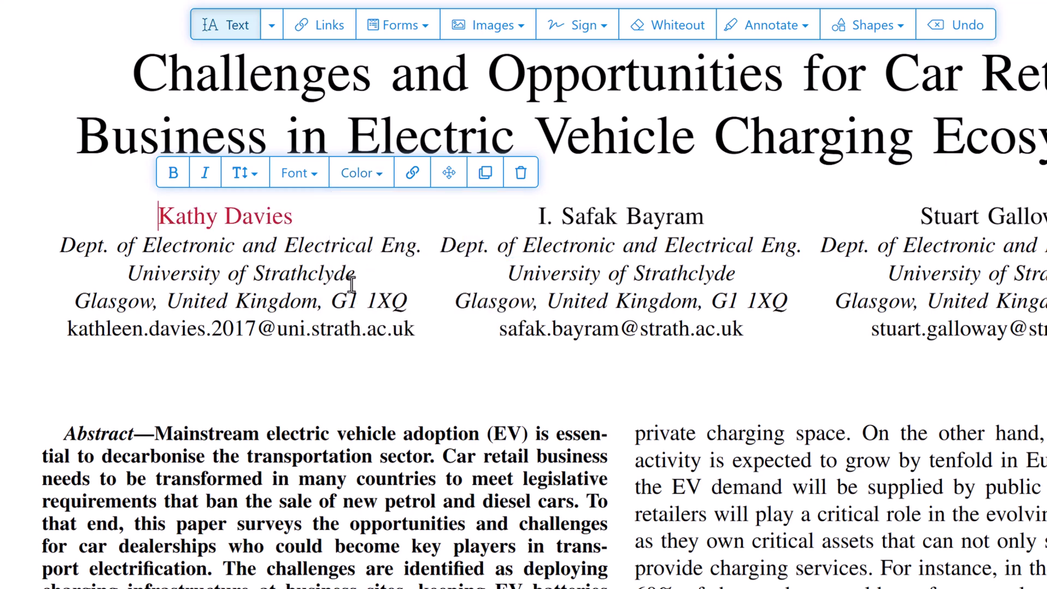
left_click(257, 326)
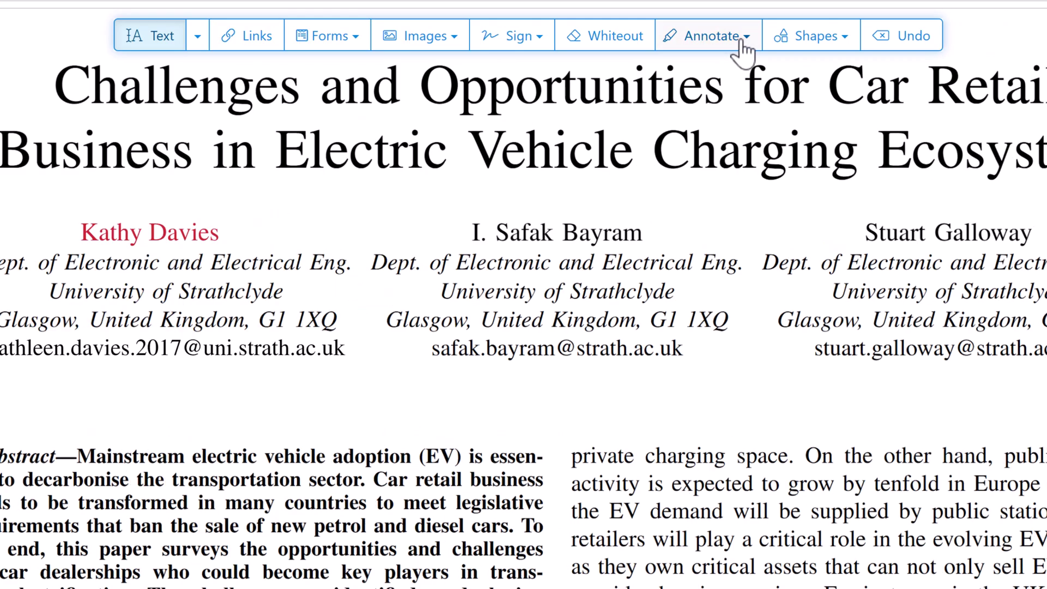
left_click(797, 36)
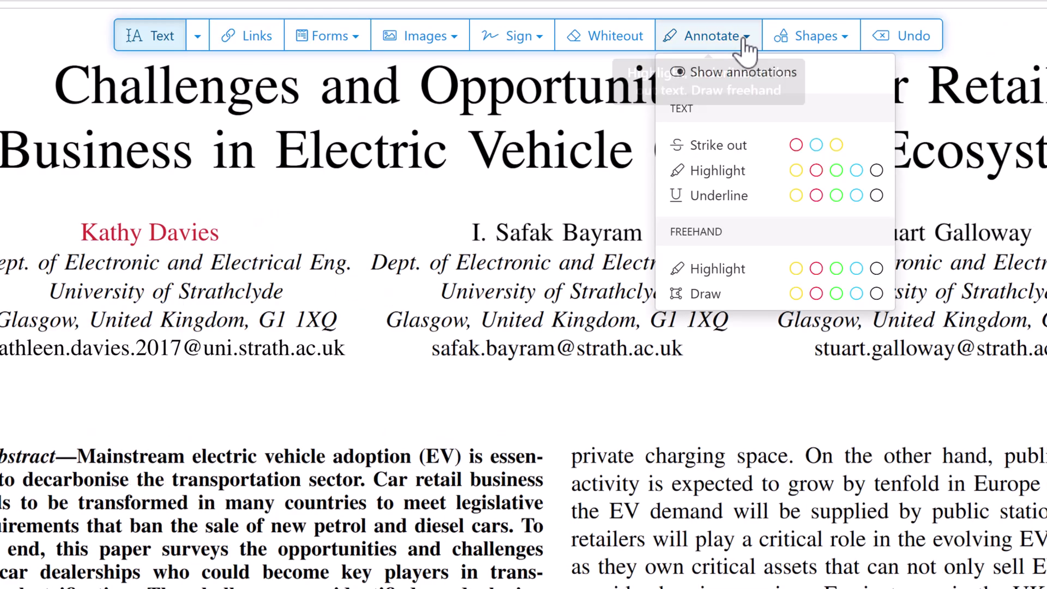
left_click(851, 37)
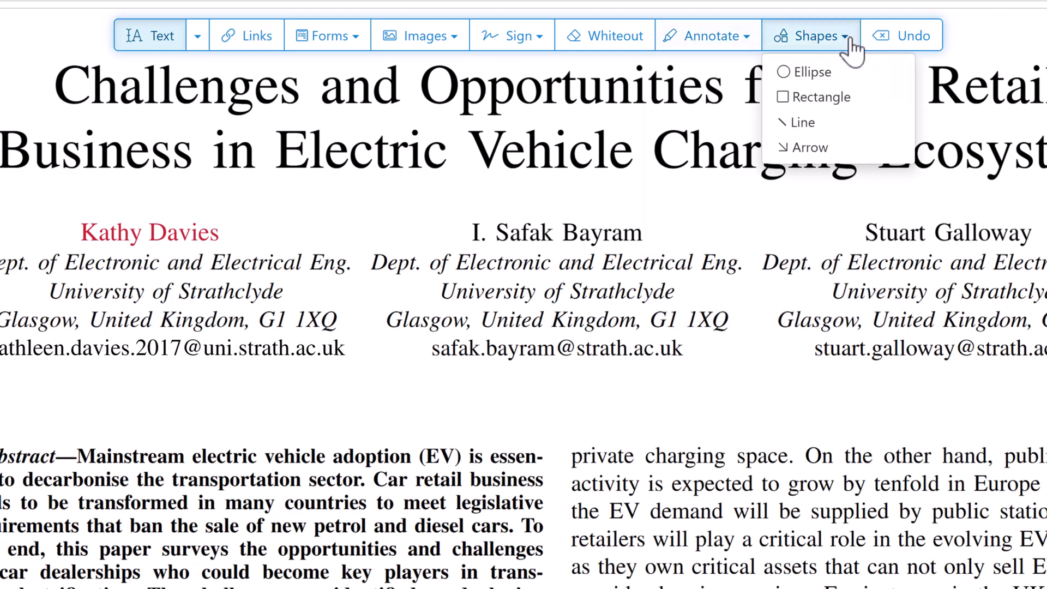
left_click(747, 37)
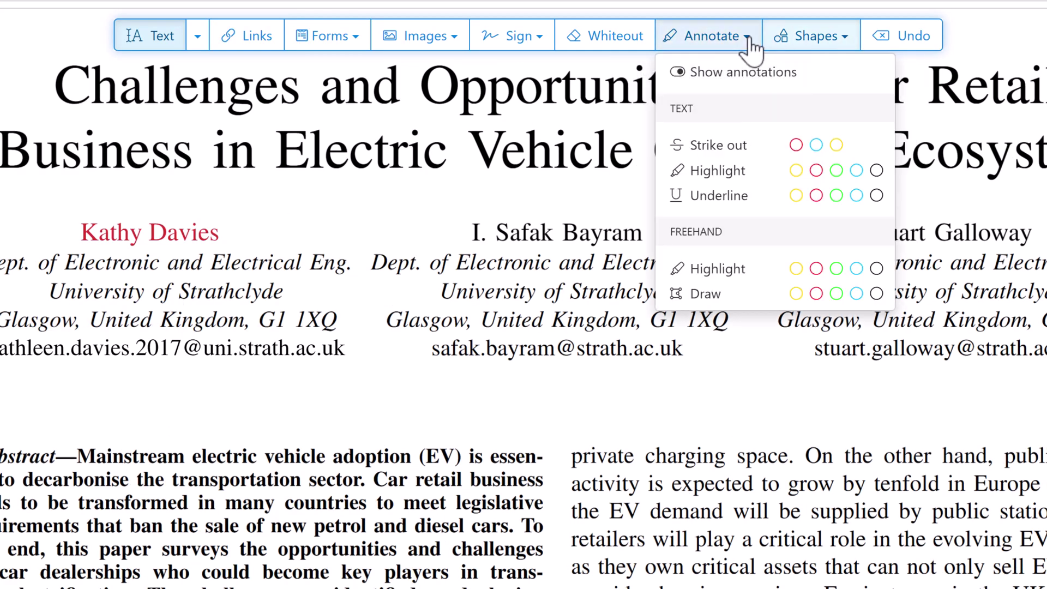
left_click(816, 170)
left_click_drag(573, 458, 769, 456)
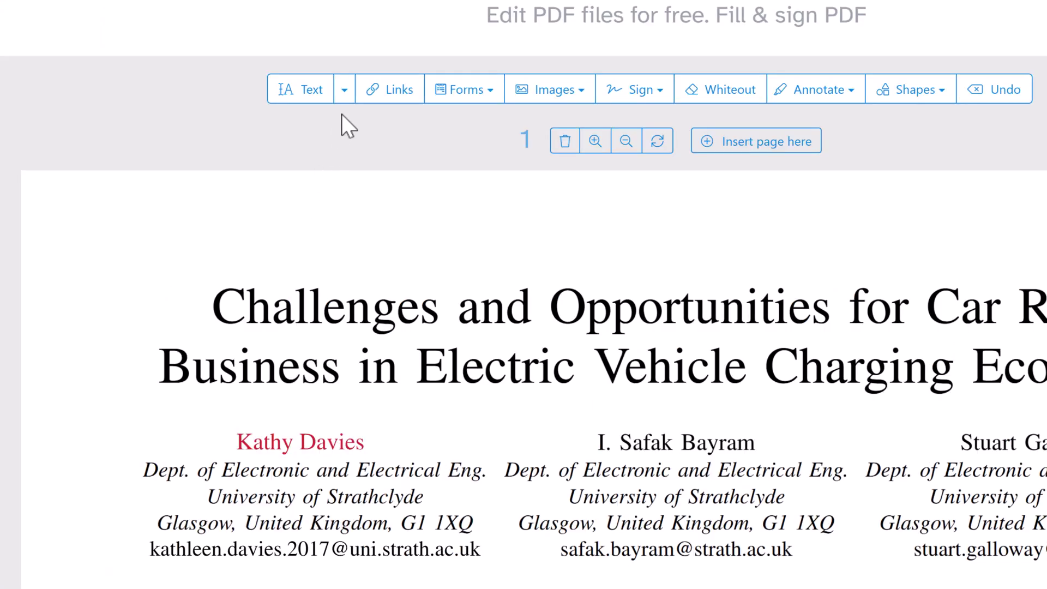
- View Find & Replace, drag a page to a new position, and show the Forms options
left_click(345, 92)
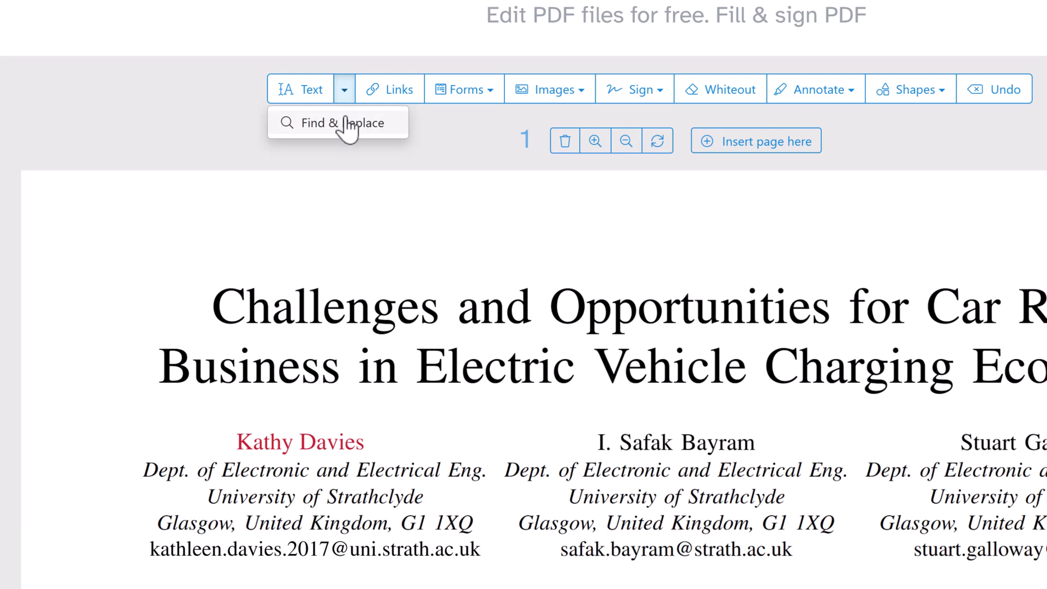
left_click(343, 123)
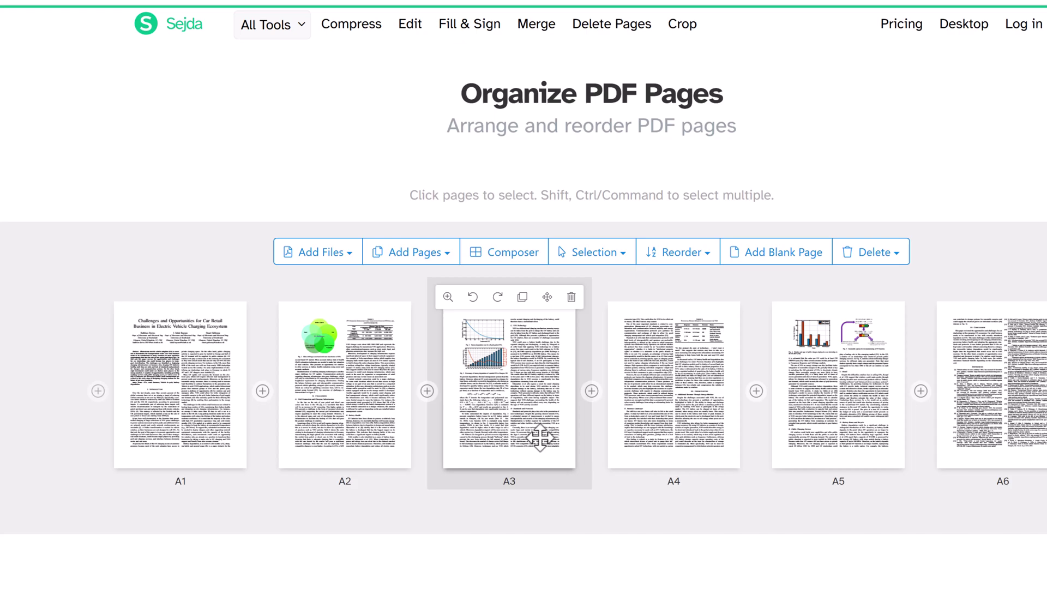
left_click_drag(537, 437, 179, 315)
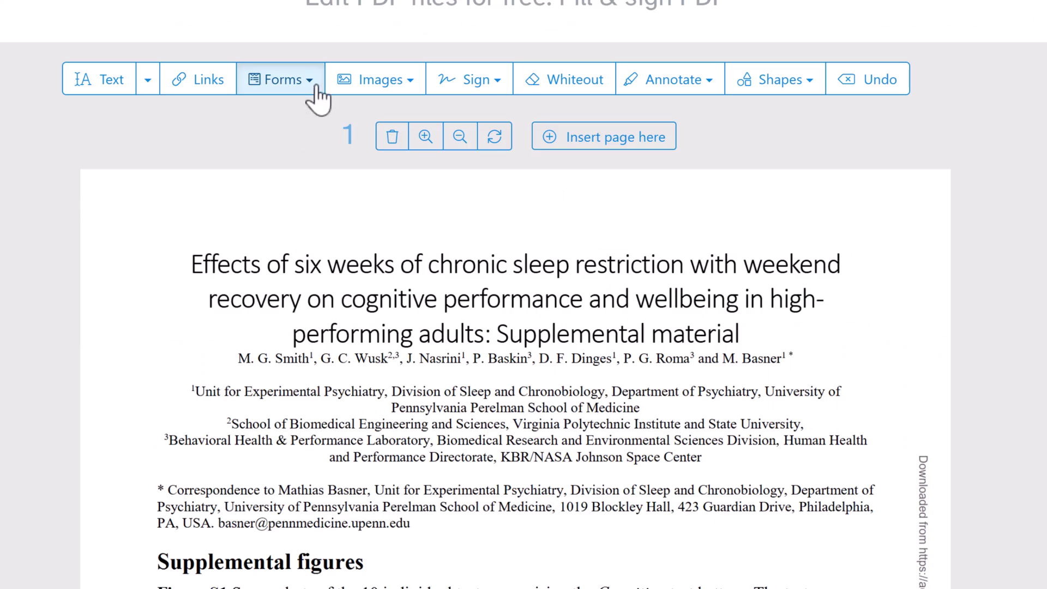
left_click(315, 85)
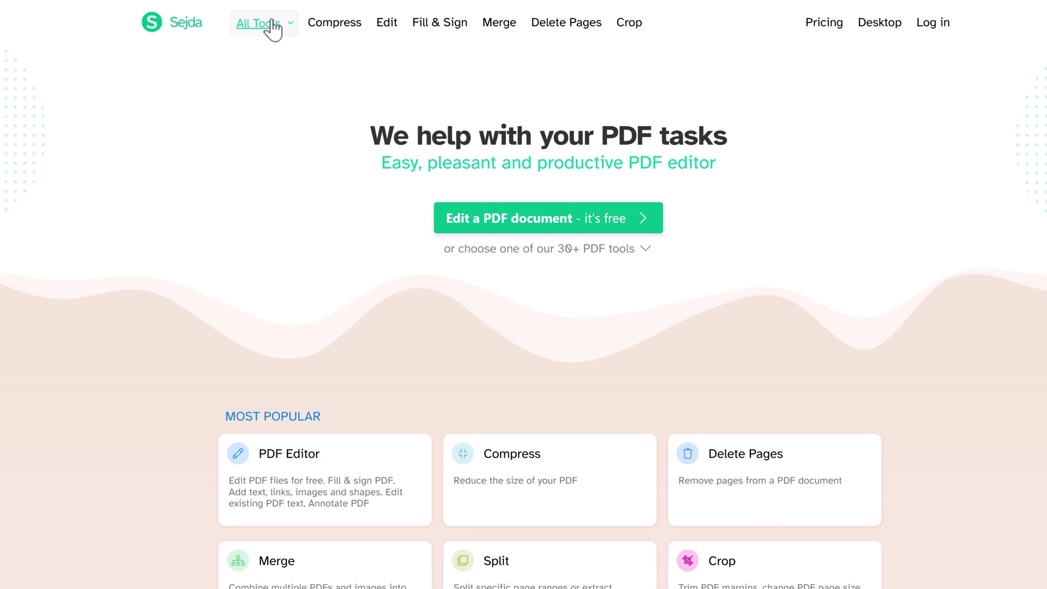
- Open the Protect PDF tool from All Tools, then select the upload page's privacy note
left_click(274, 25)
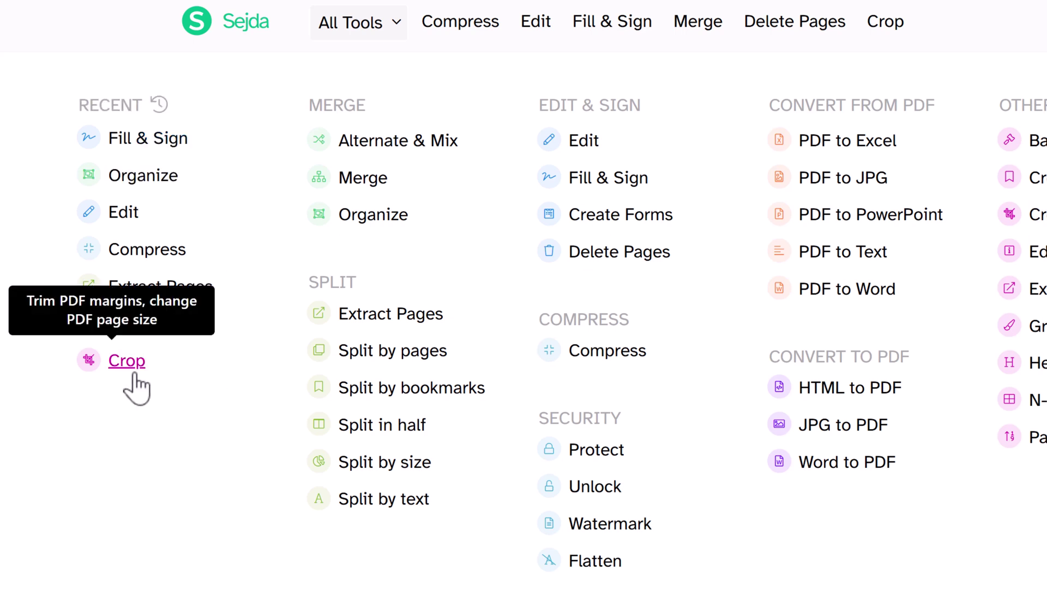
left_click(540, 457)
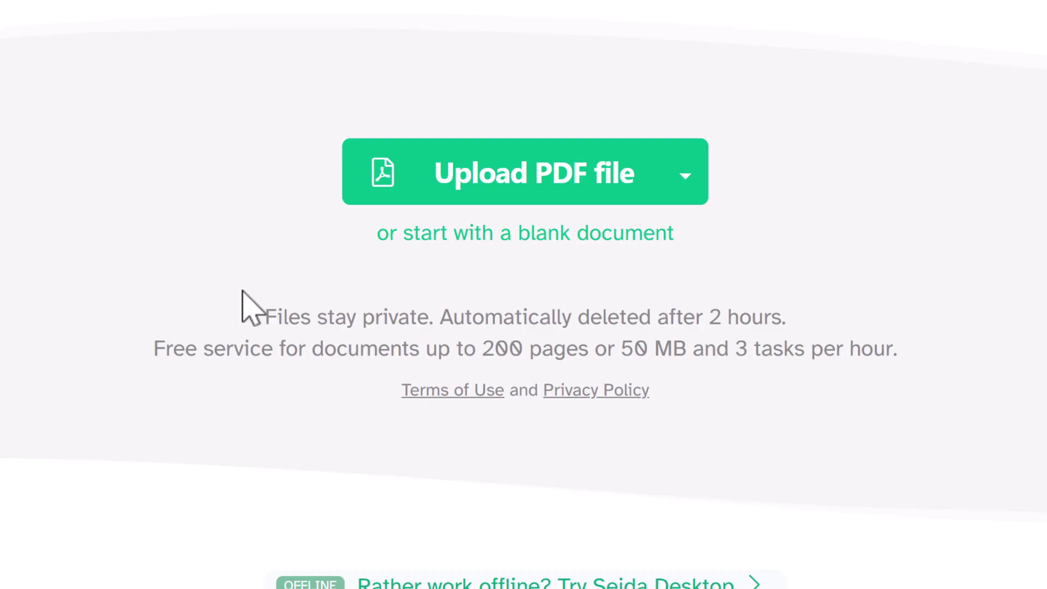
left_click_drag(250, 300, 916, 357)
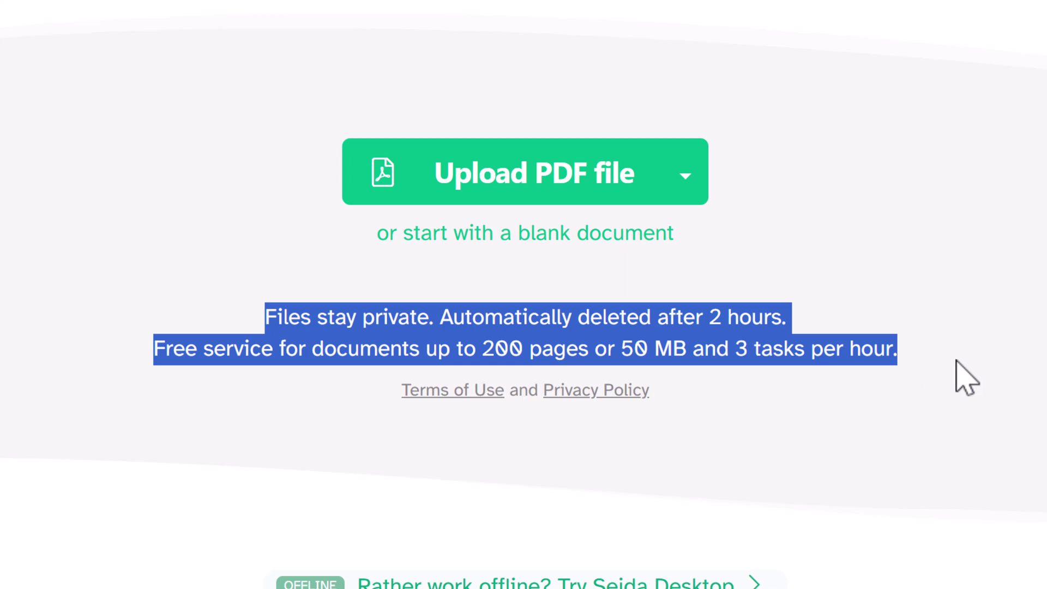